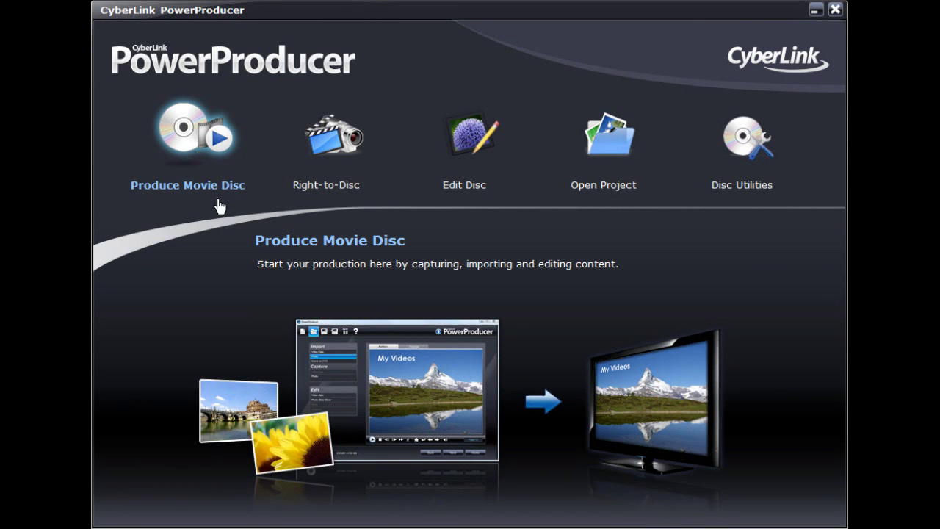
Open the saved project vacation.ppp
click(218, 204)
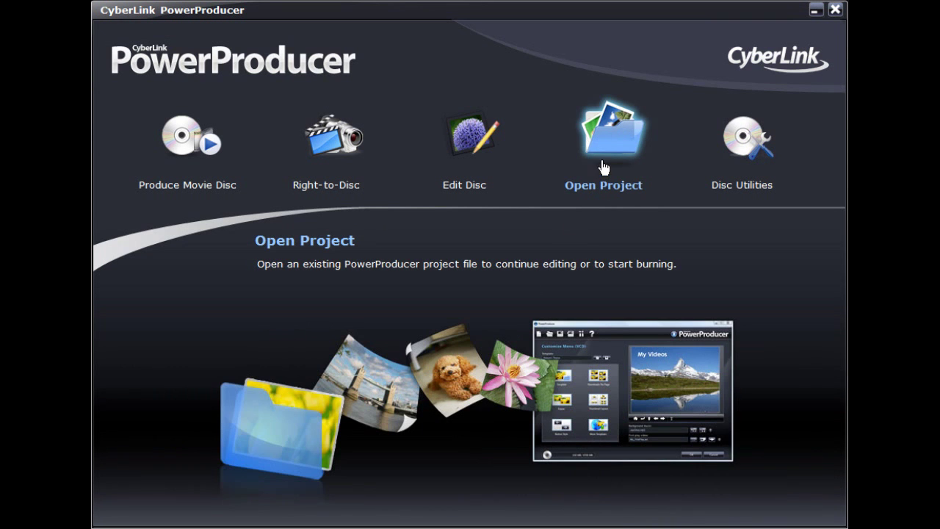
click(604, 149)
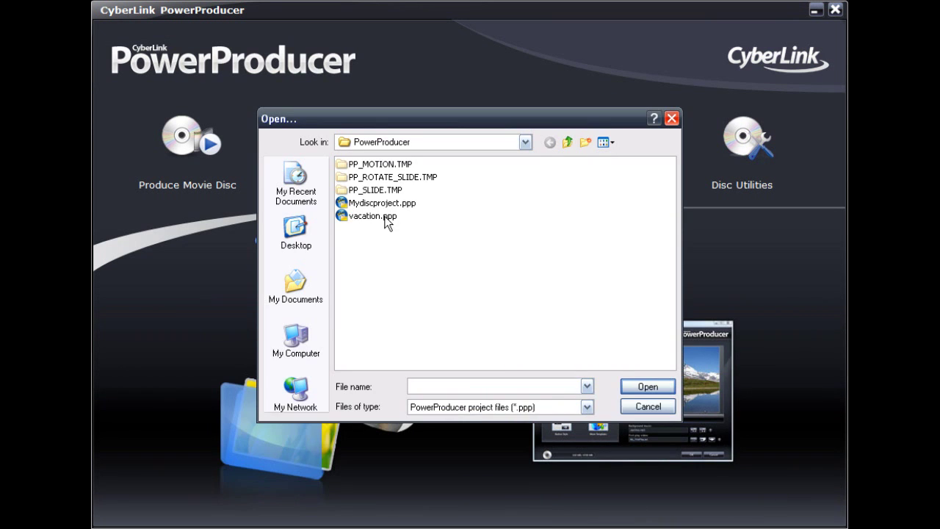
click(377, 219)
click(645, 385)
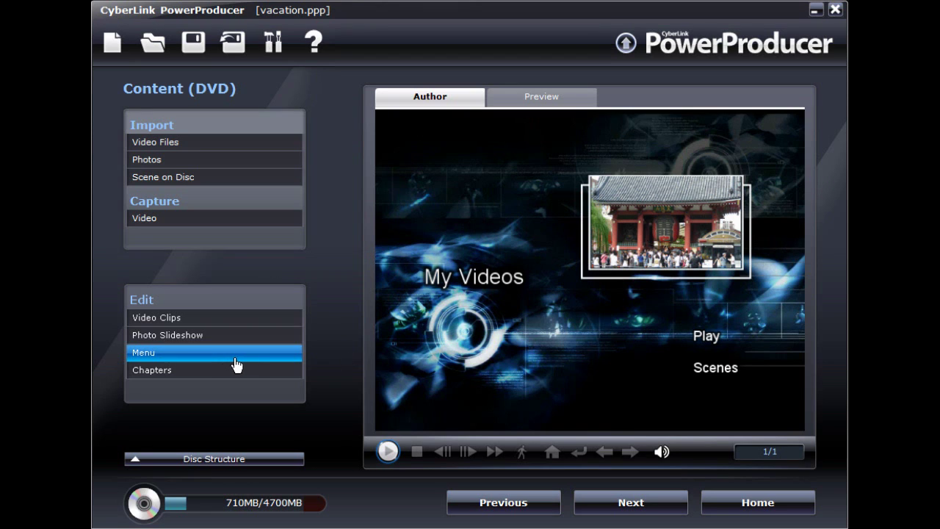
Apply the golden sunburst template to the DVD menu
click(141, 360)
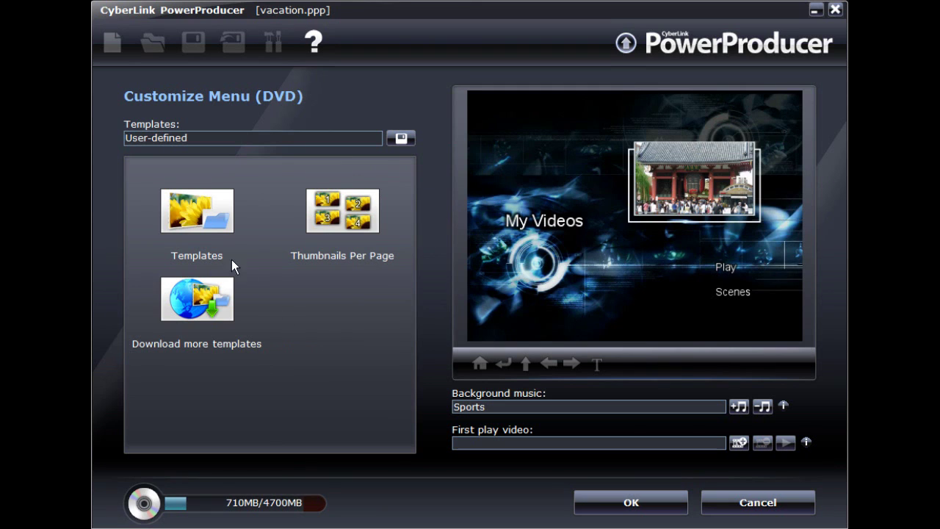
click(204, 215)
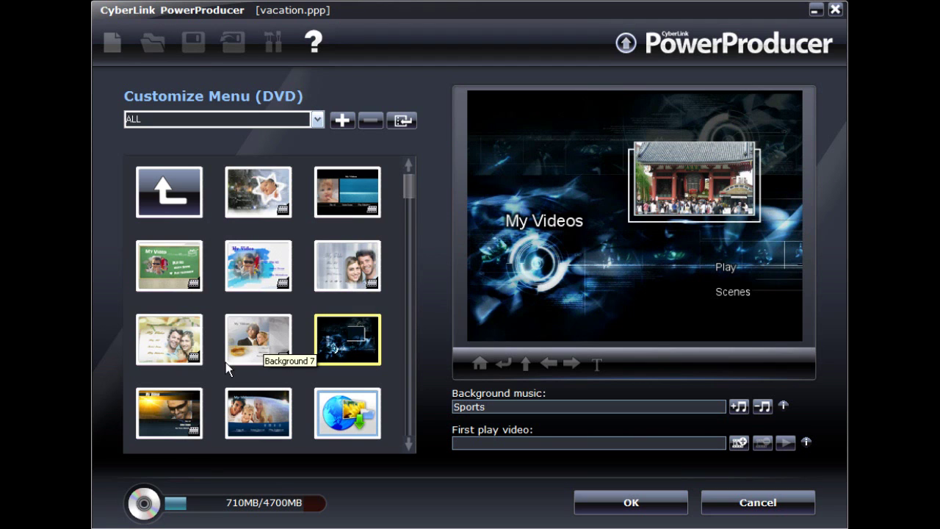
click(167, 412)
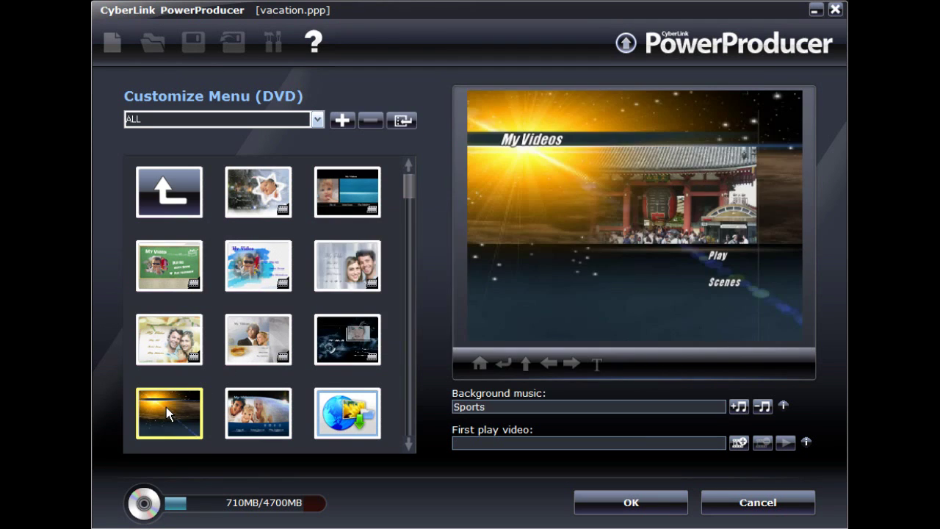
Browse DirectorZone's online DVD menu templates and download the chimp dvd menu template
click(343, 417)
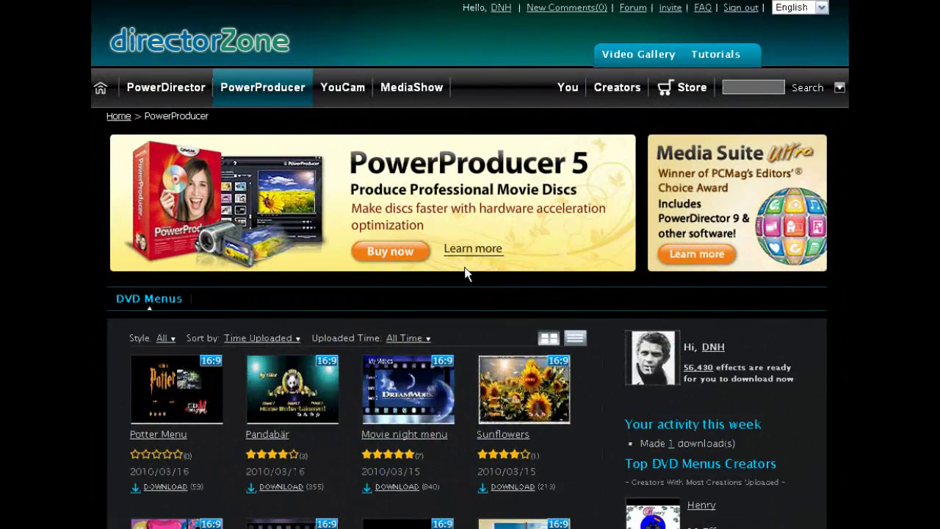
scroll(467, 273, down, 3)
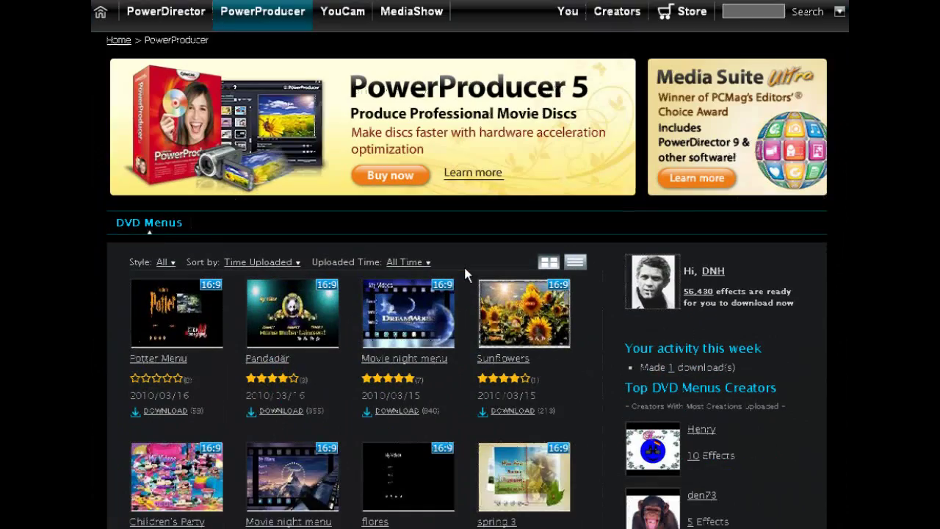
scroll(465, 269, down, 4)
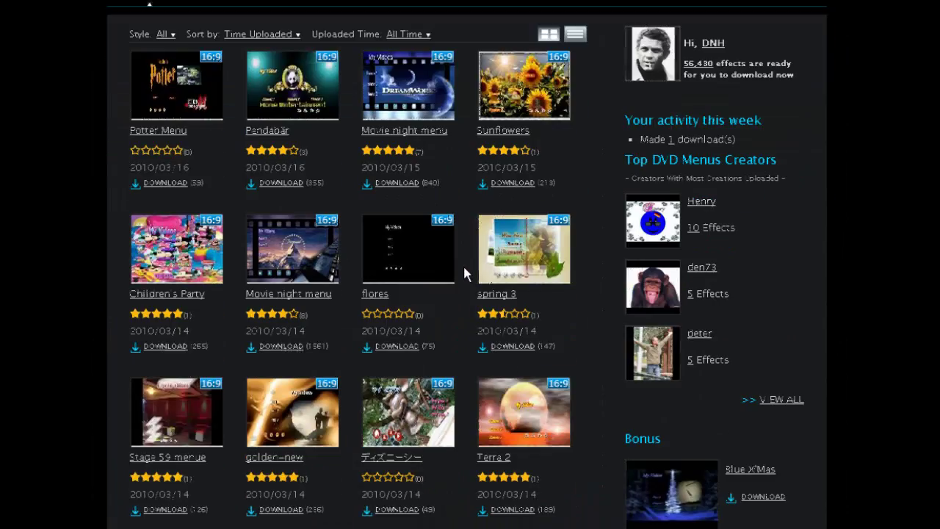
scroll(462, 263, down, 1)
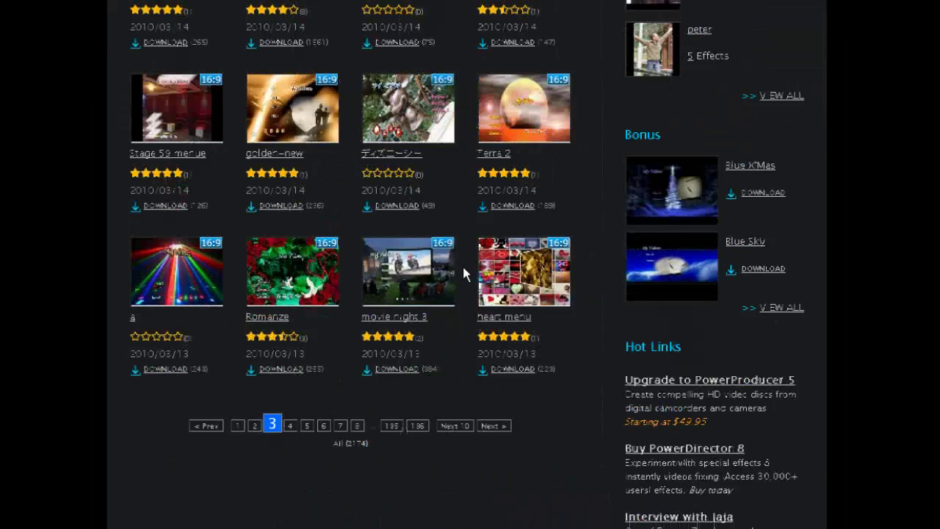
click(492, 427)
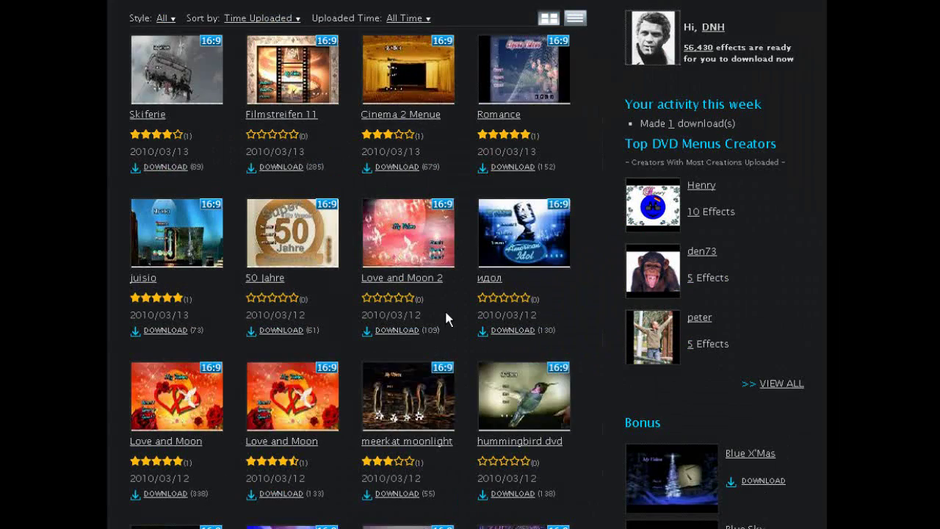
scroll(445, 313, down, 1)
scroll(434, 293, down, 1)
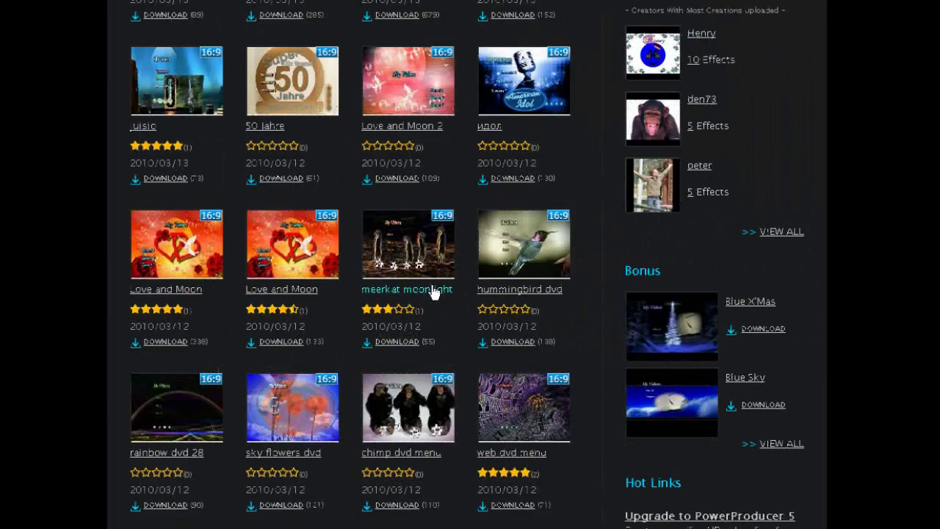
click(397, 504)
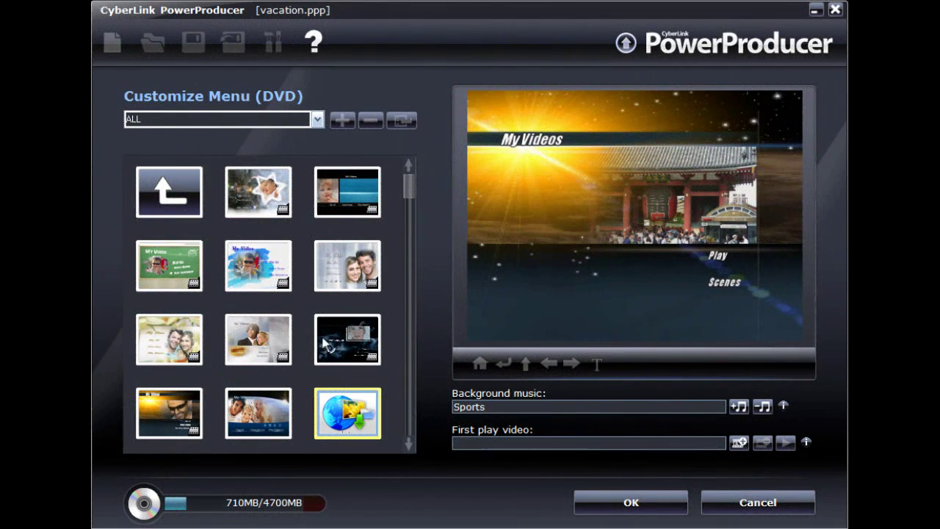
Switch back to the dark blue template with four thumbnails per page, including the Family Trip 2009 chapters
click(334, 345)
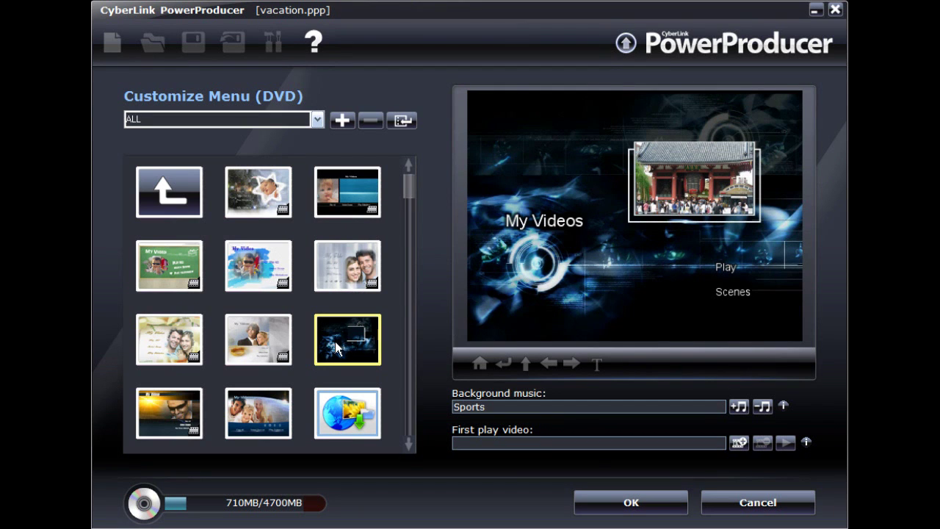
click(173, 197)
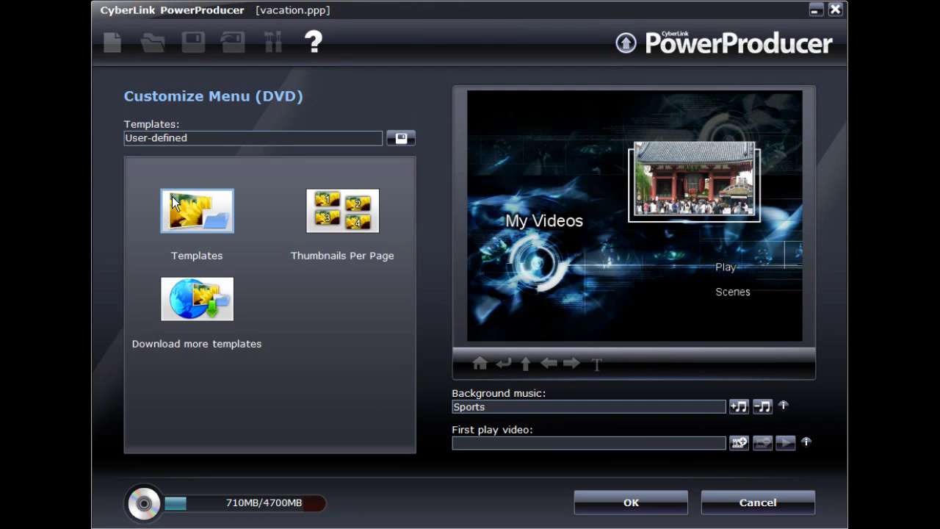
click(342, 218)
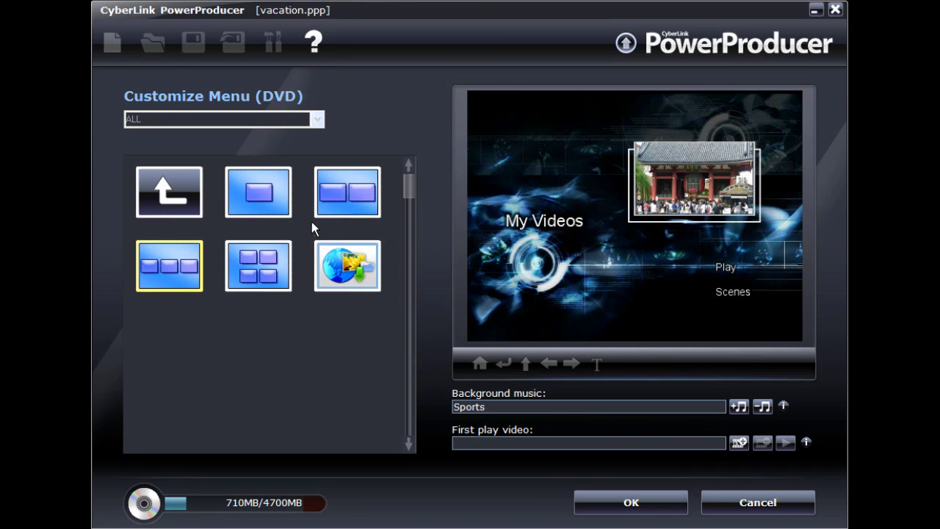
click(348, 196)
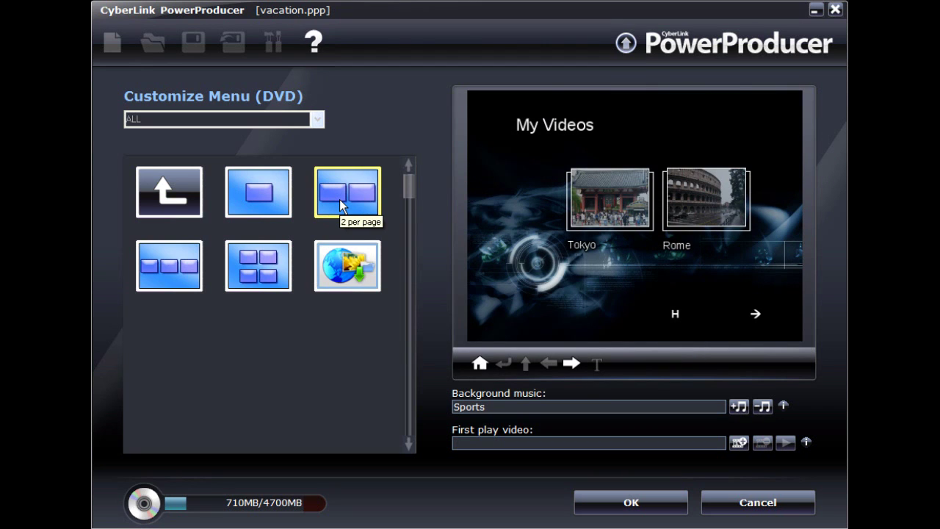
click(263, 266)
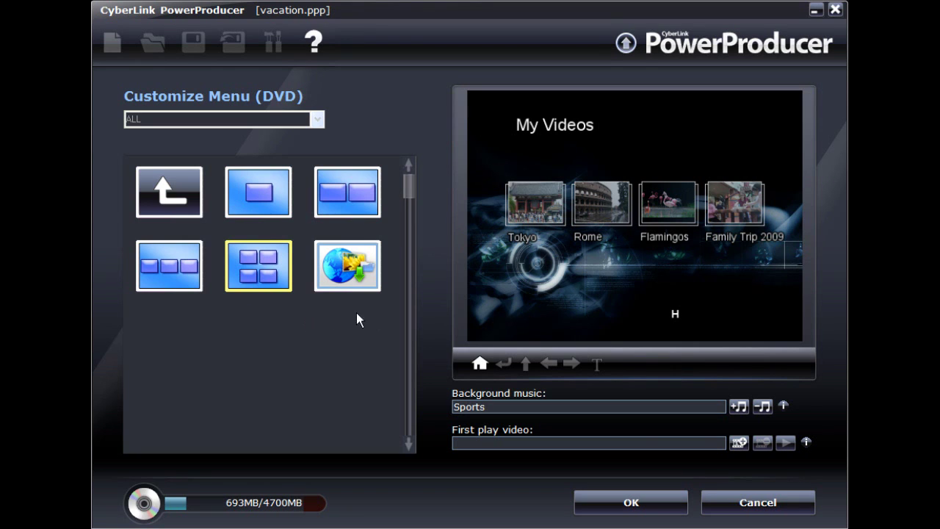
click(726, 202)
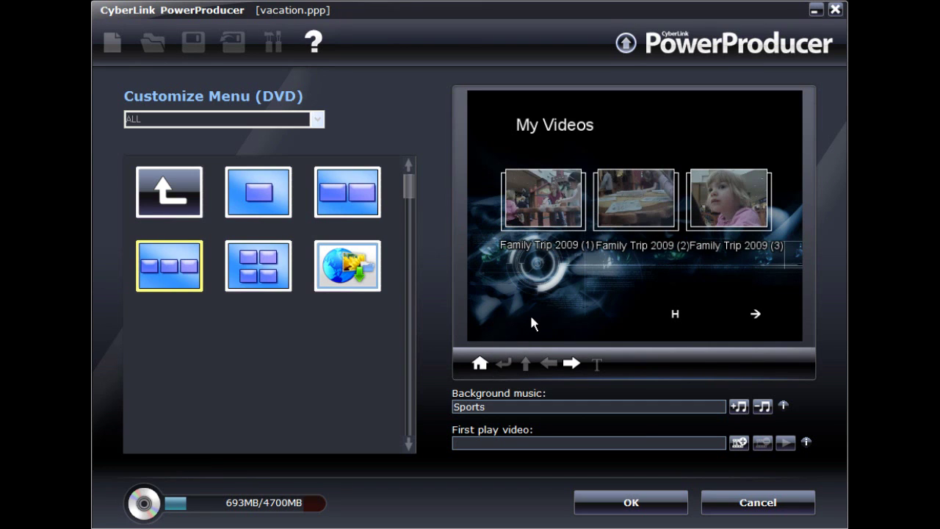
click(257, 270)
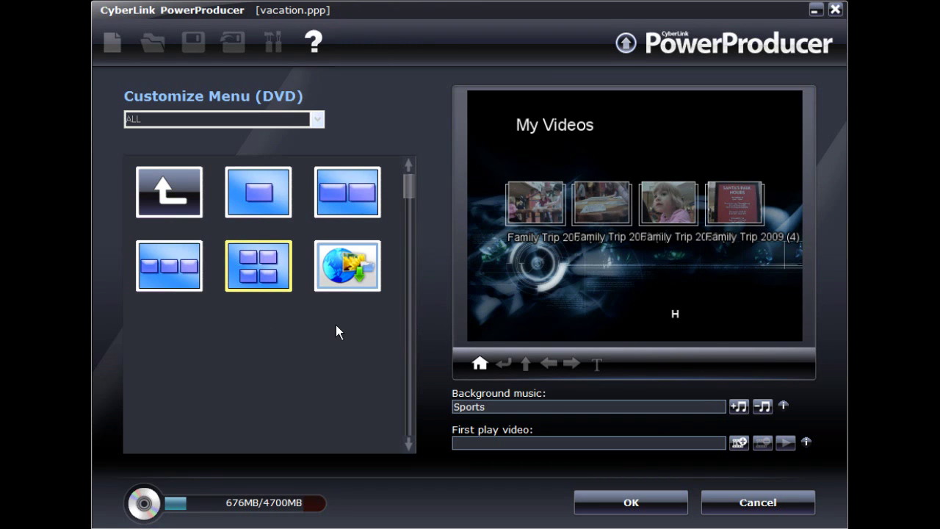
click(175, 195)
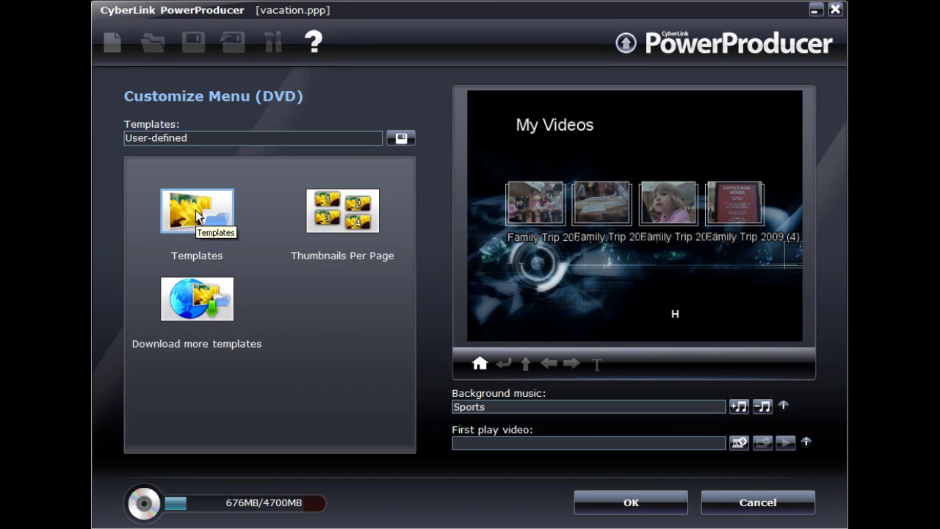
Use the photo Background-HK.JPG as the main menu page background
click(197, 215)
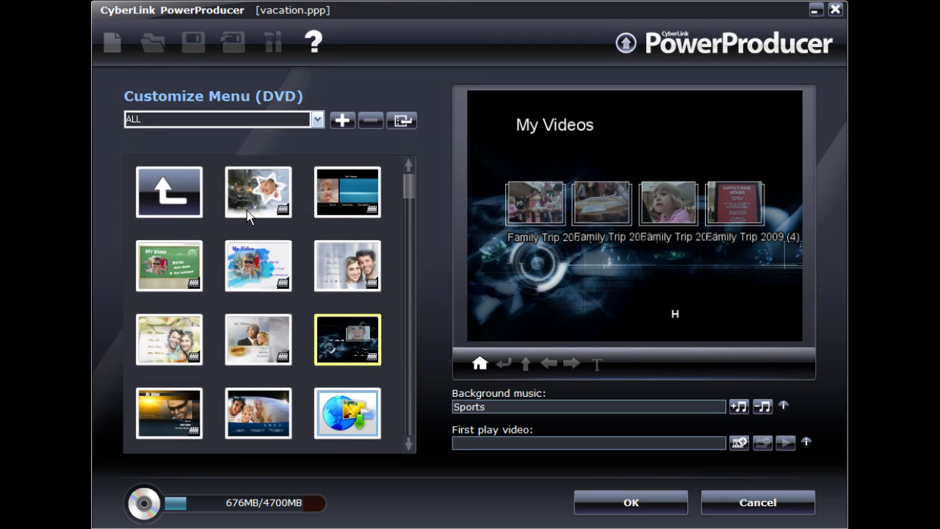
click(480, 364)
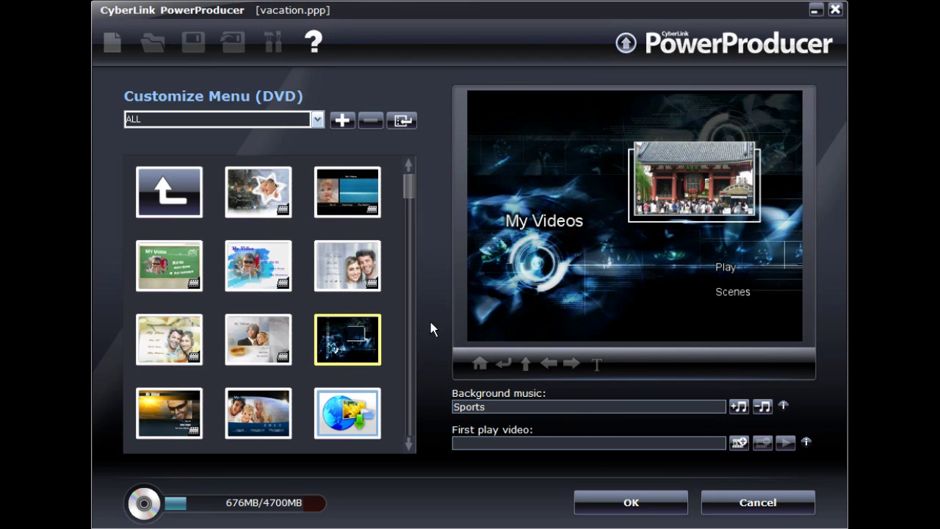
click(342, 121)
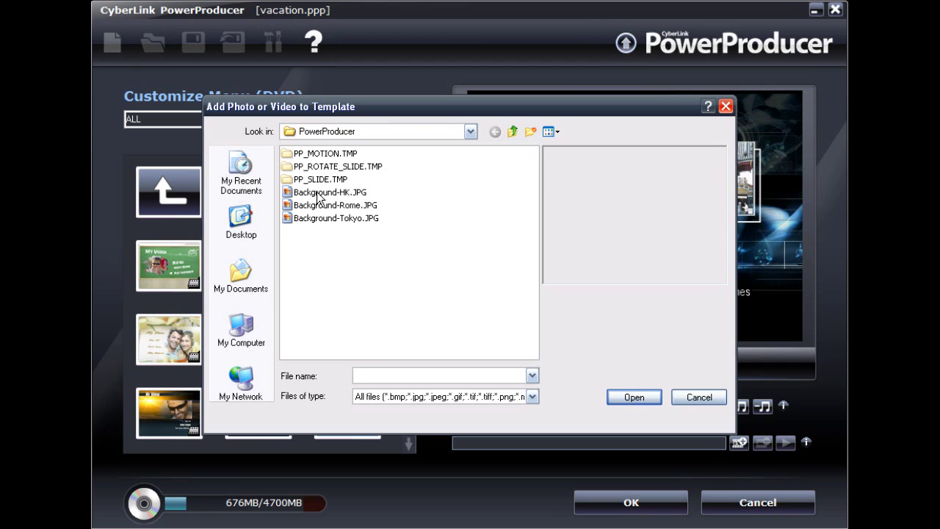
click(318, 194)
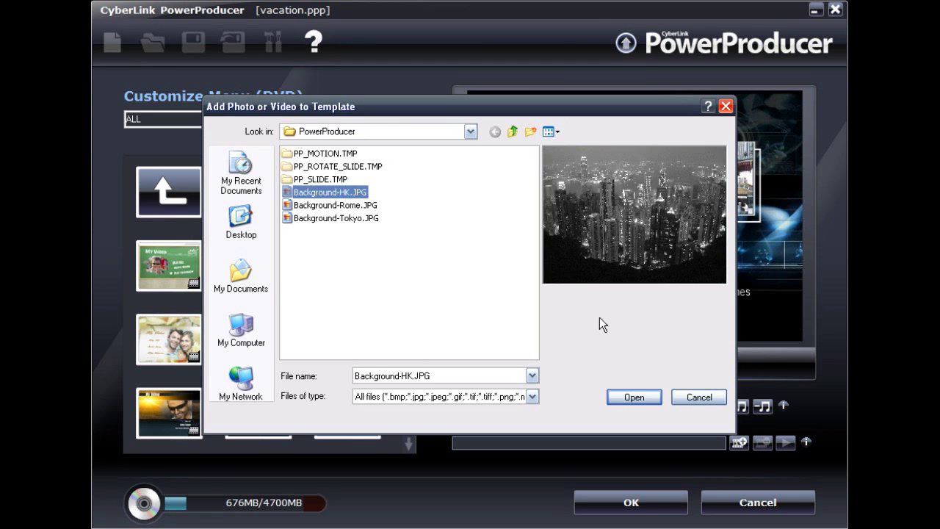
click(631, 396)
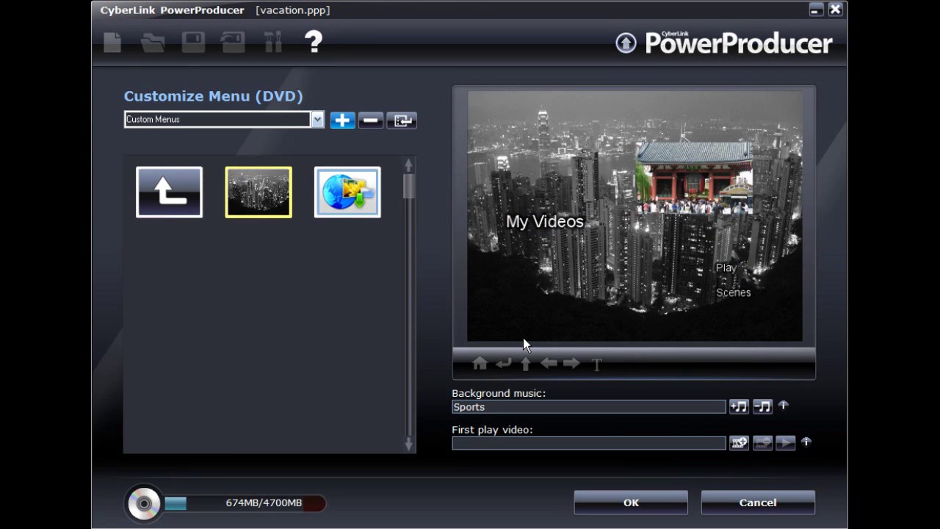
Set Background-Tokyo.JPG as the scenes page background
click(725, 297)
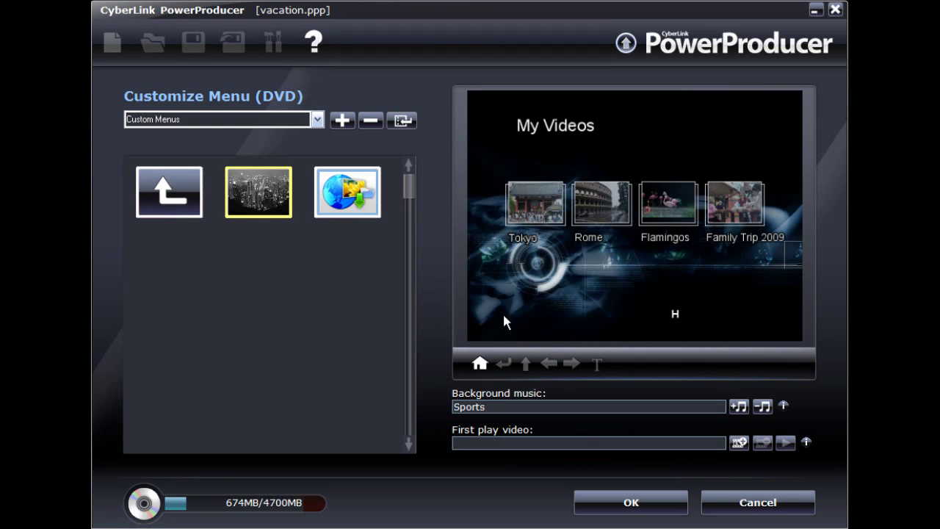
click(342, 120)
click(323, 219)
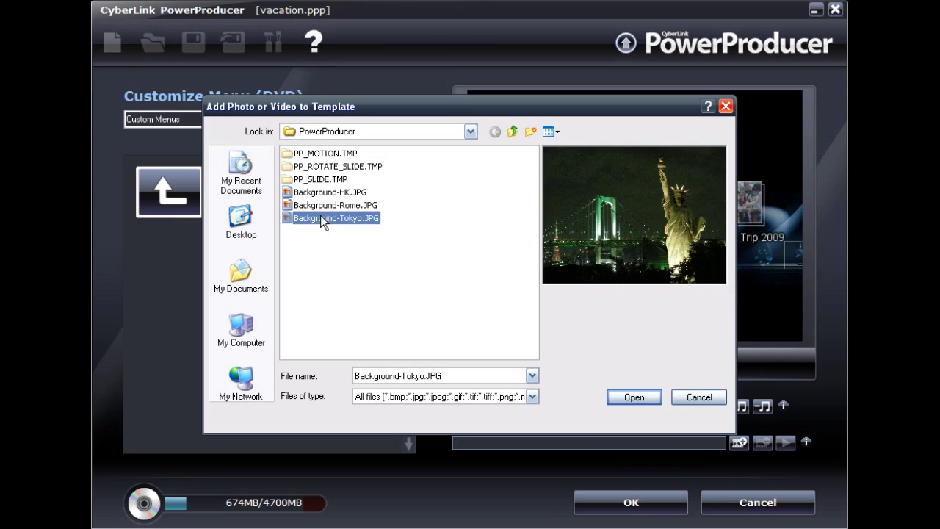
click(631, 397)
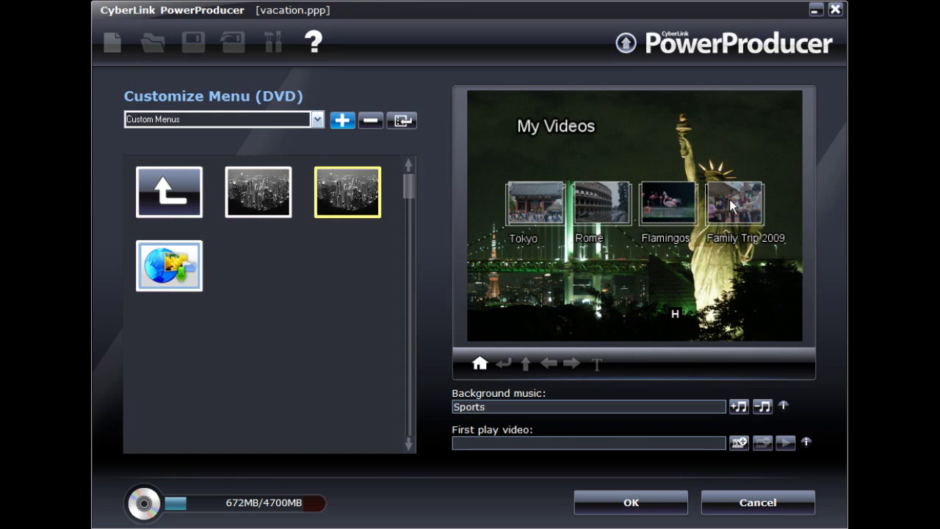
Set Background-Rome.JPG as the Family Trip 2009 chapter page background and confirm the menu
click(730, 199)
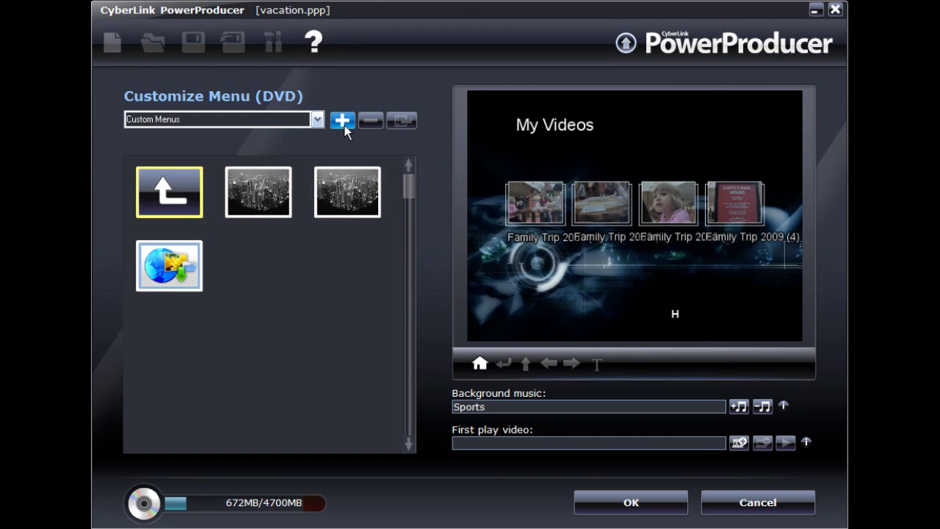
click(344, 122)
click(339, 205)
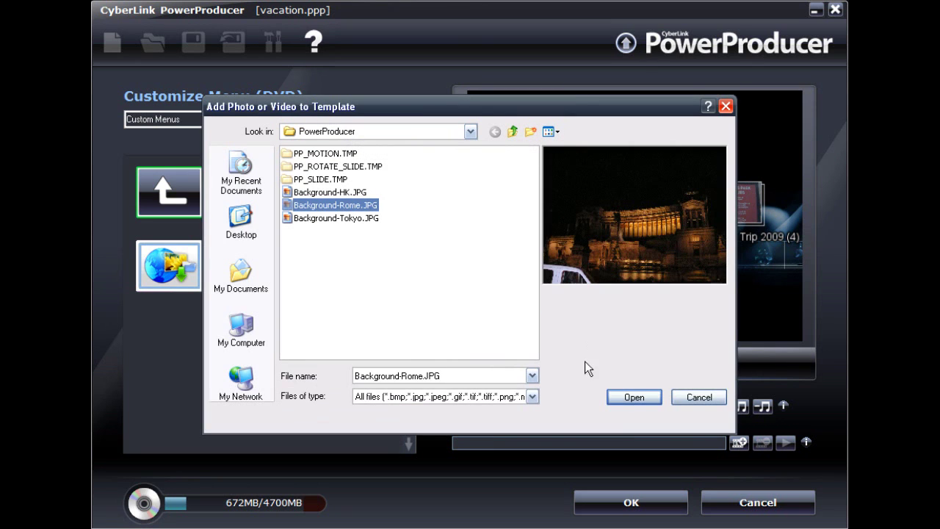
click(634, 397)
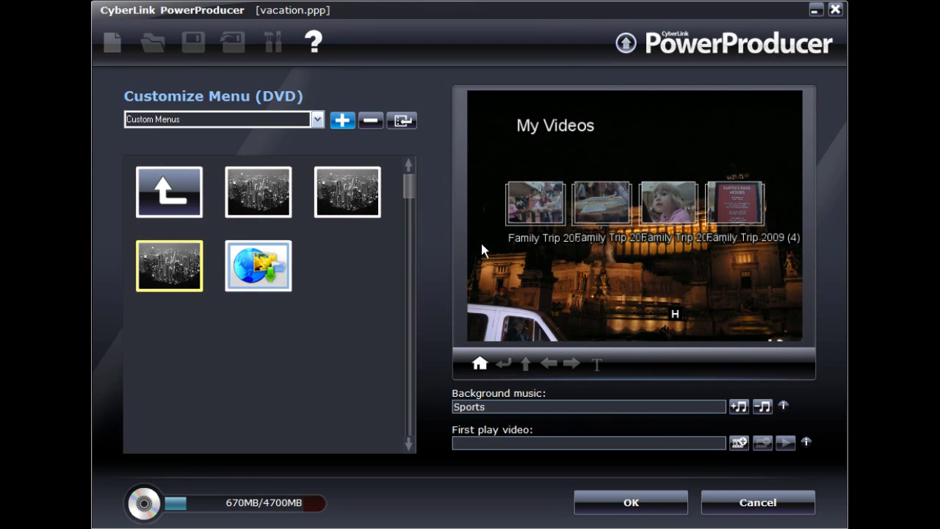
click(606, 490)
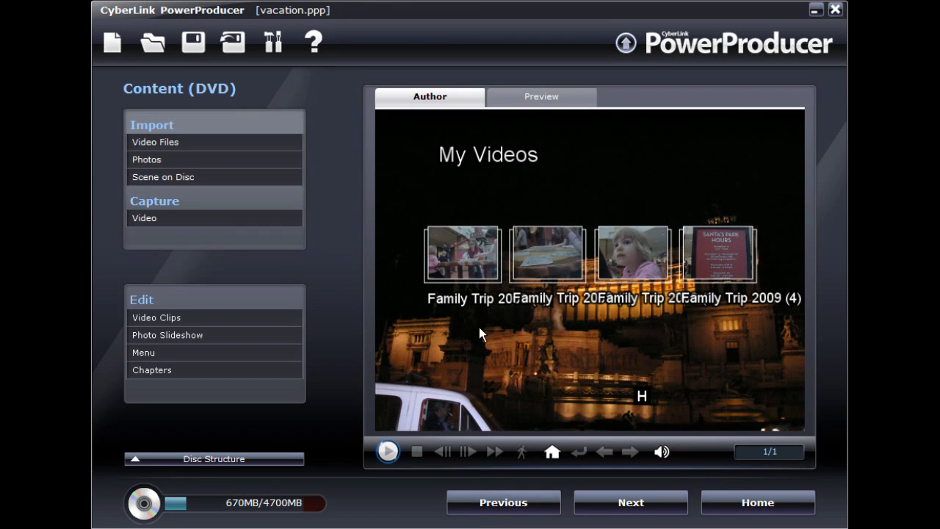
Retitle the chapter page from 'My Videos' to 'Vacation Videos'
click(459, 155)
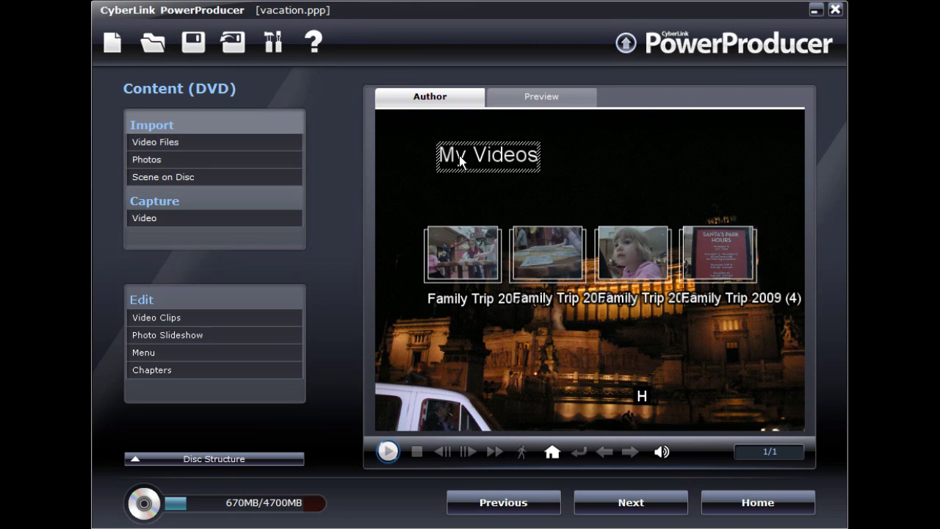
click(459, 156)
drag(470, 161, 424, 161)
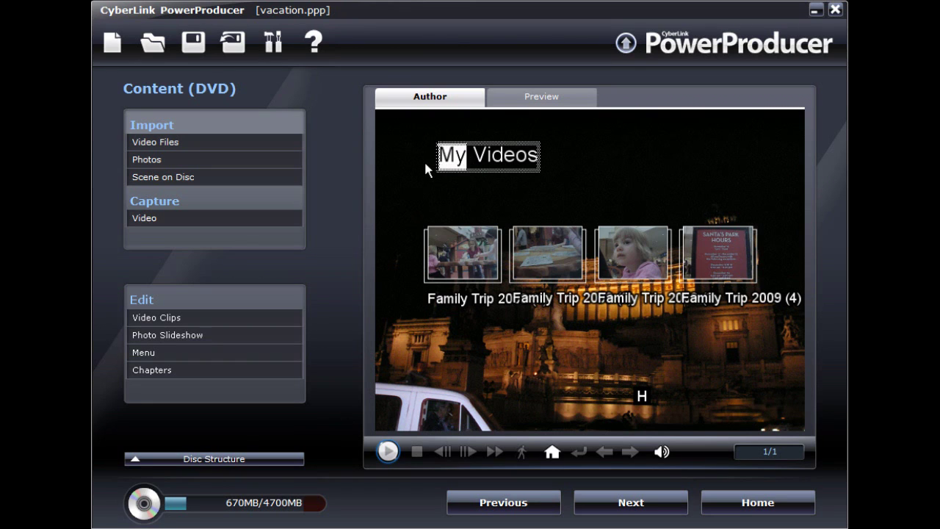
text(Vacati)
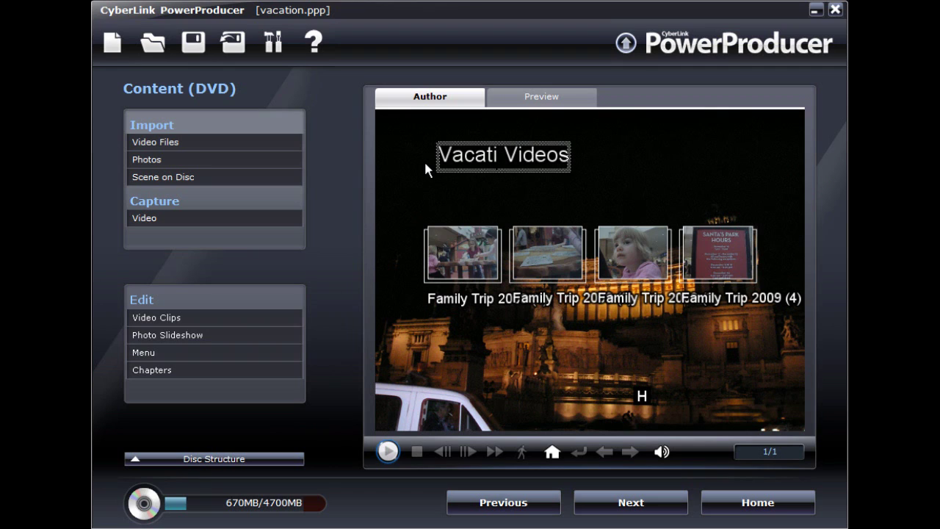
text(on)
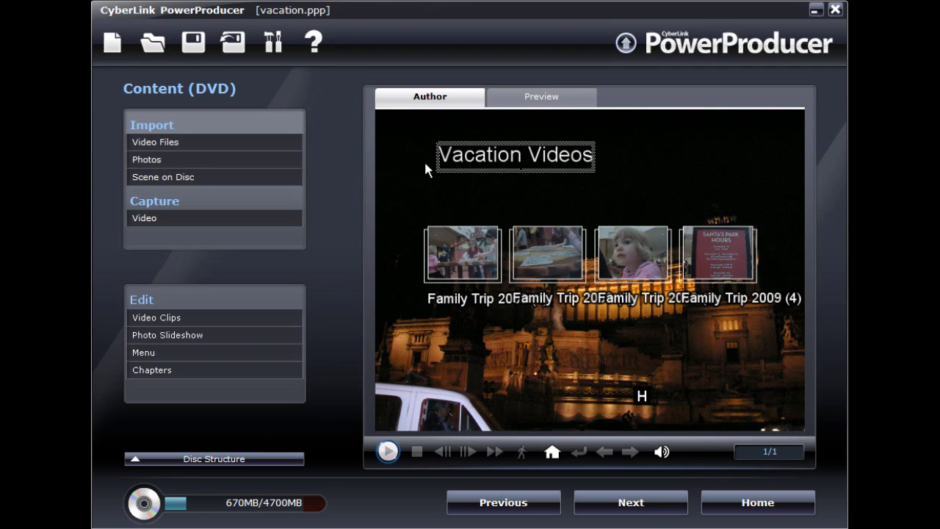
Rename the four Family Trip chapter buttons to Chapter 1 through Chapter 4
click(456, 302)
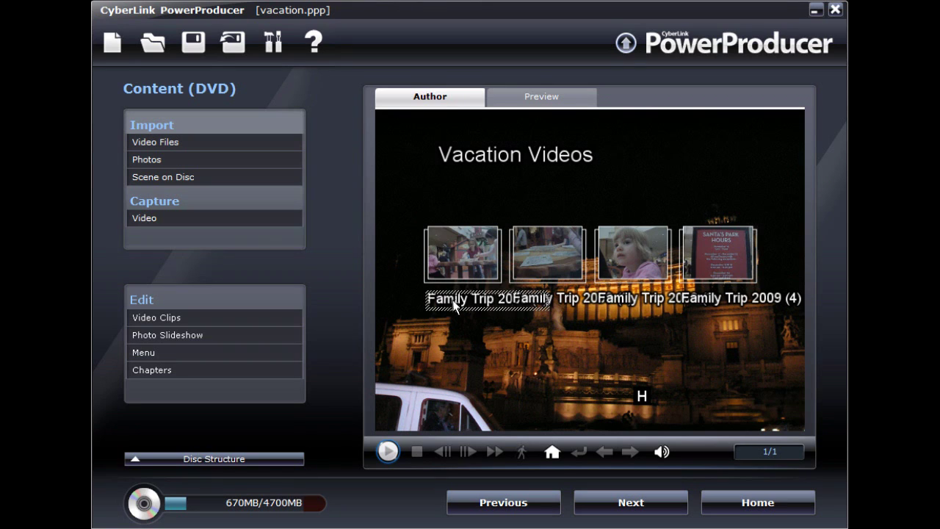
click(432, 300)
drag(431, 299, 569, 305)
text(Chap)
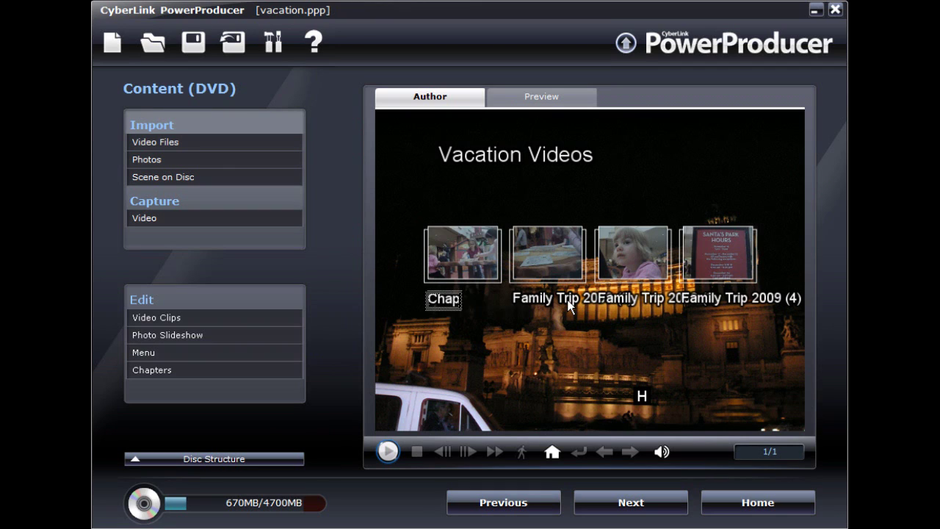
text(ter 1)
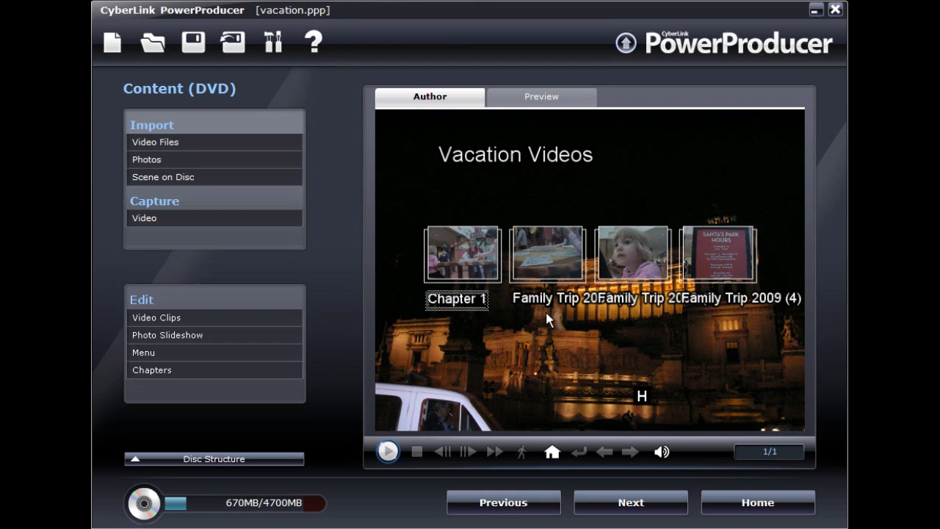
click(545, 311)
click(534, 298)
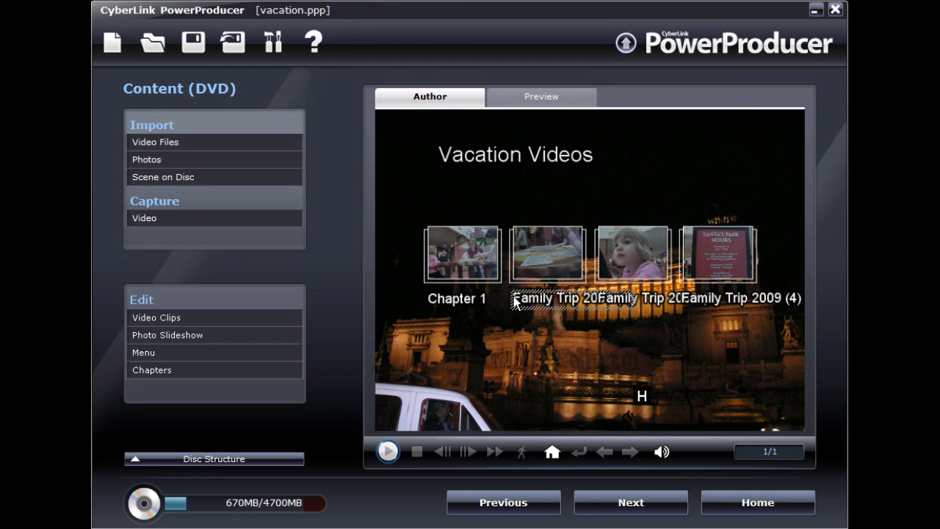
click(516, 302)
drag(514, 301, 550, 301)
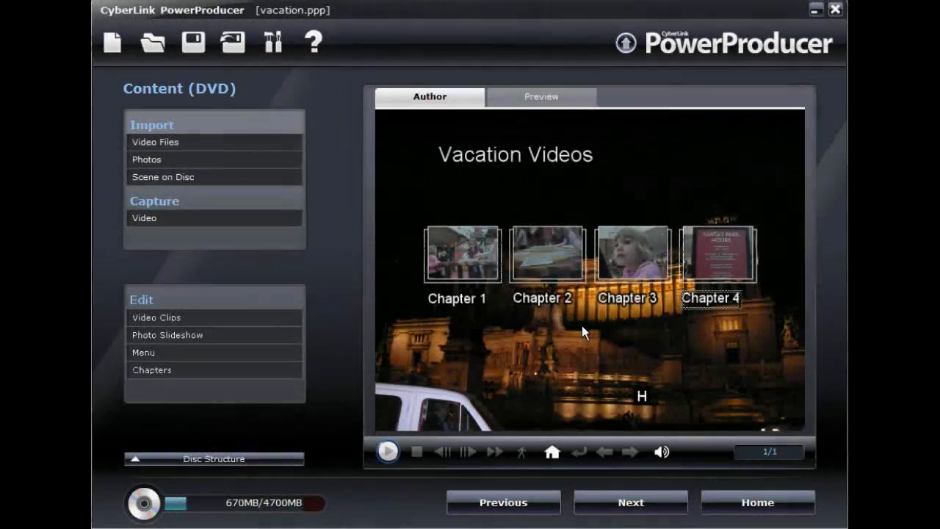
key(Return)
Go up to the scenes page and retitle it 'Vacation Videos'
click(553, 452)
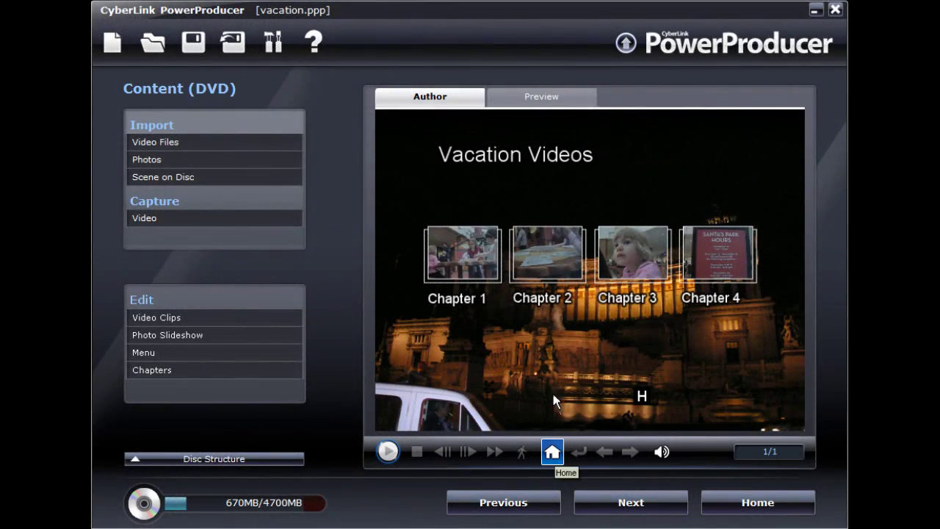
click(461, 158)
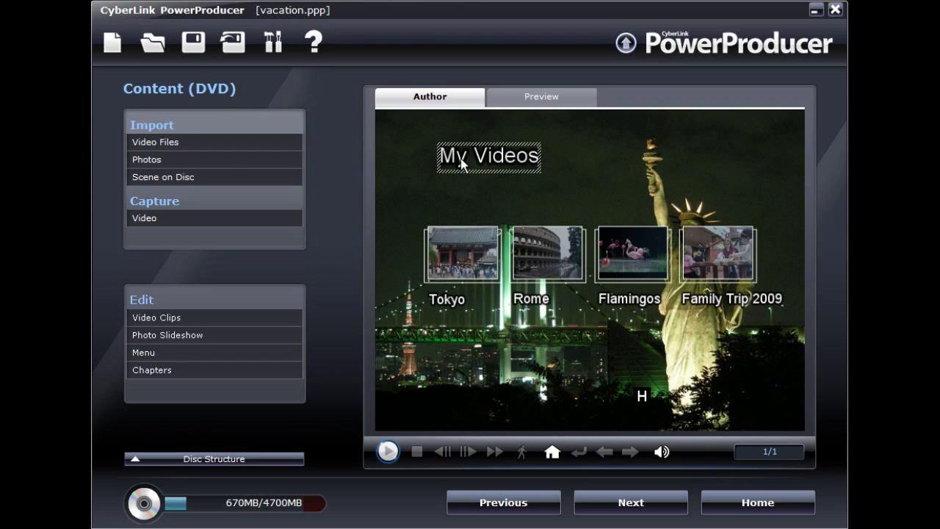
double_click(460, 158)
text(Vacation)
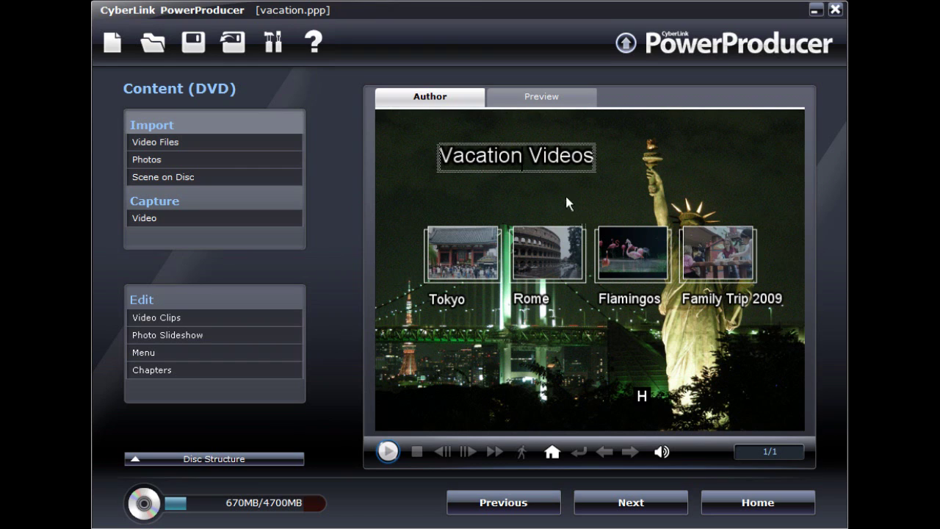
Rename the Flamingos scene button to 'The Zoo', then return to the main menu page
click(623, 299)
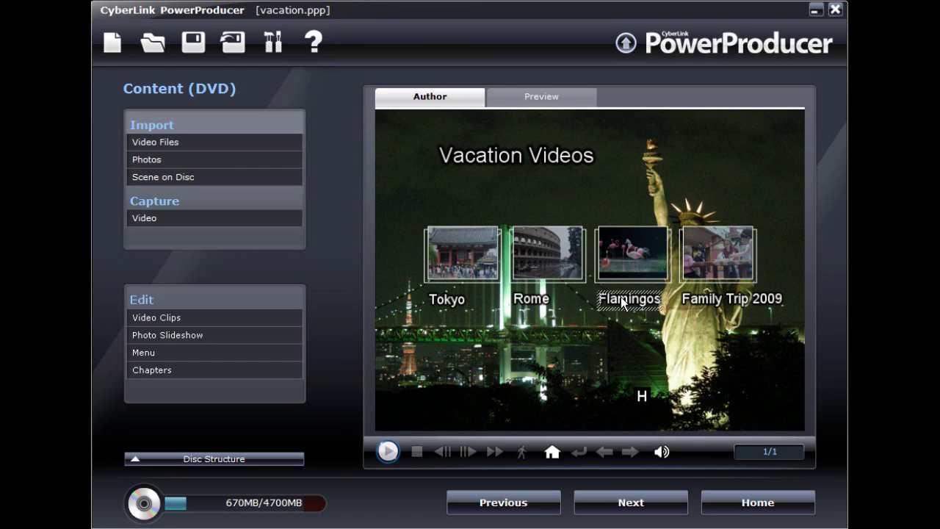
click(601, 300)
drag(600, 300, 667, 303)
text(The Zoo)
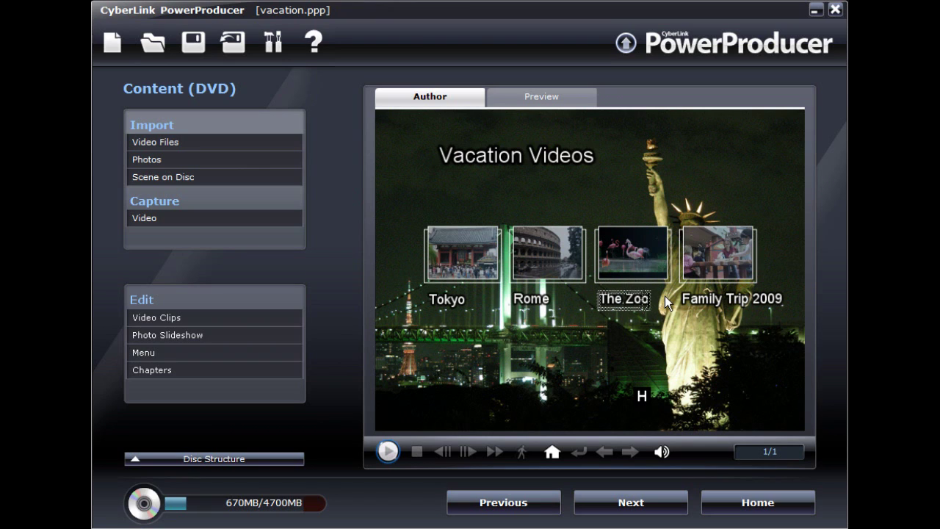
click(551, 347)
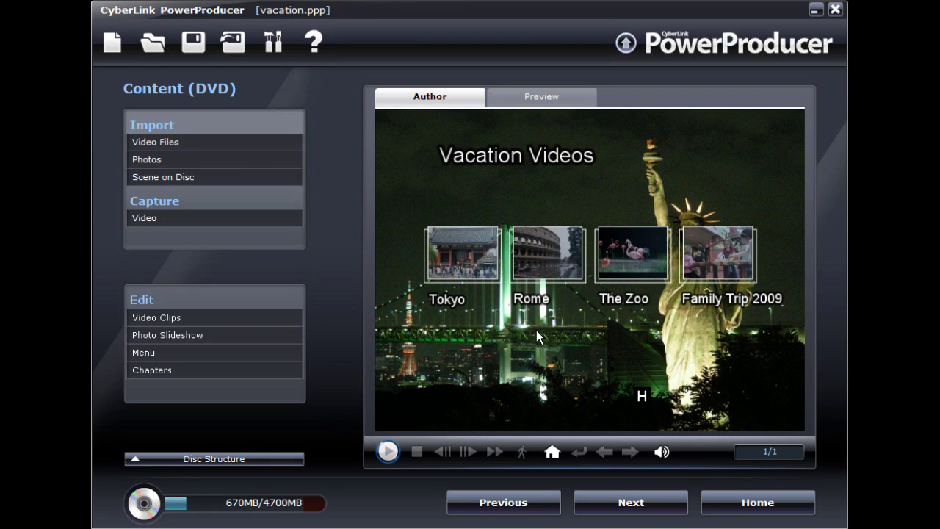
click(554, 454)
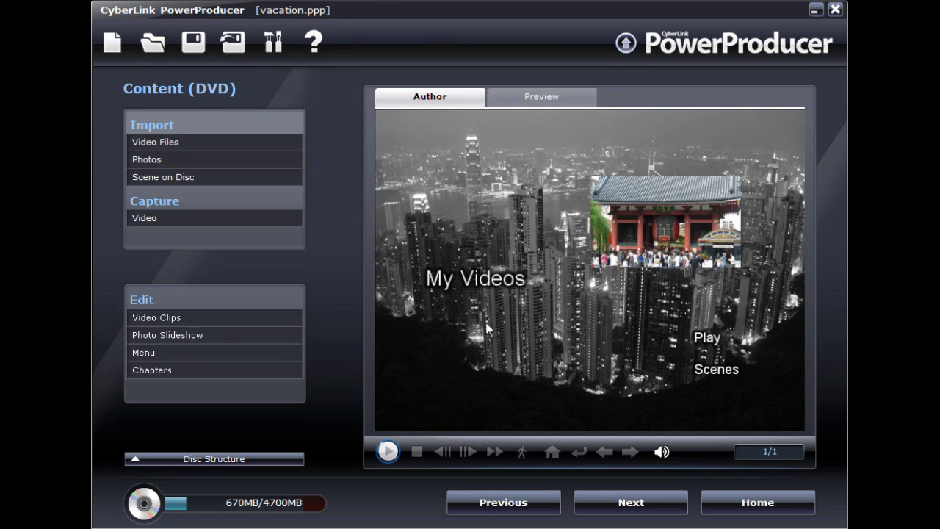
Change the main menu title from 'My Videos' to 'Vacation Videos'
click(450, 280)
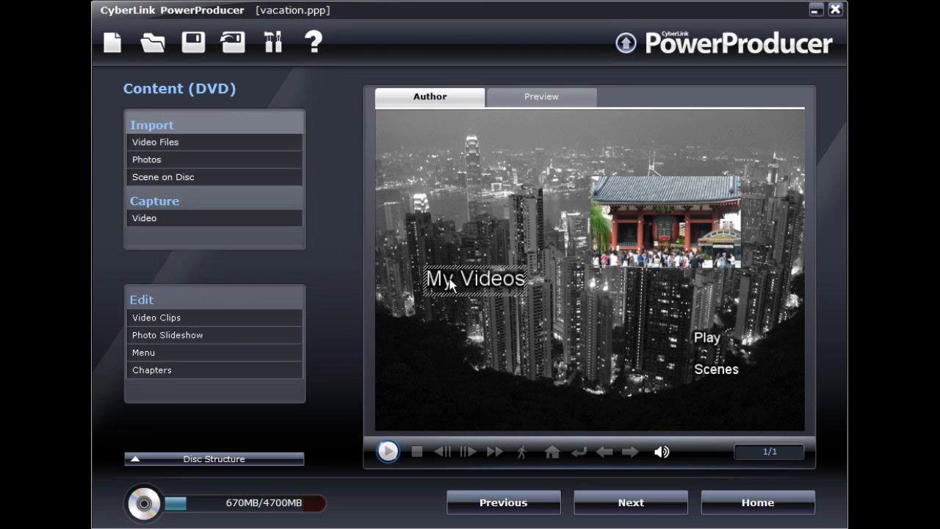
double_click(449, 280)
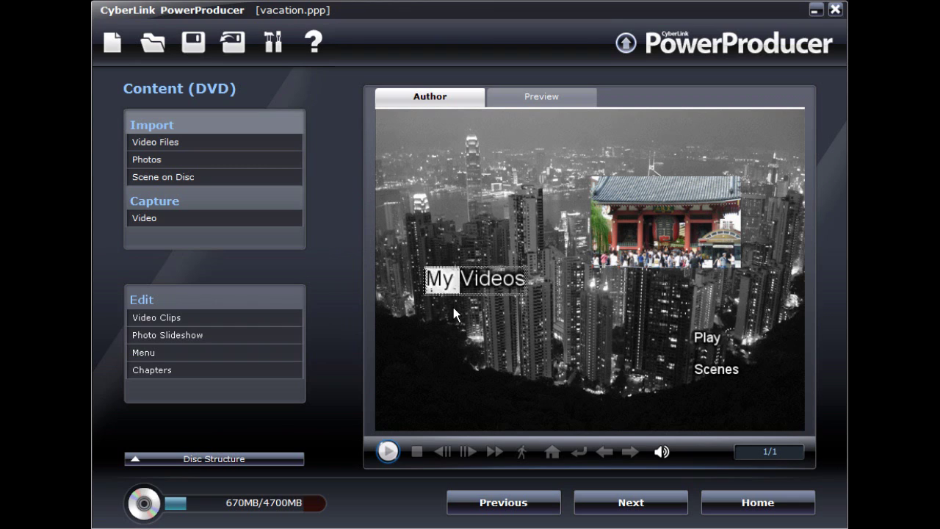
text(Vacation)
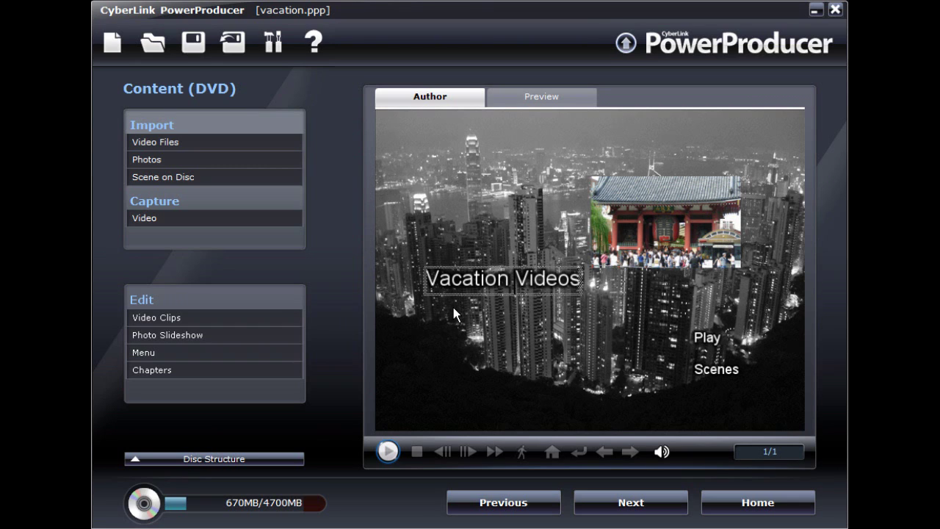
click(504, 330)
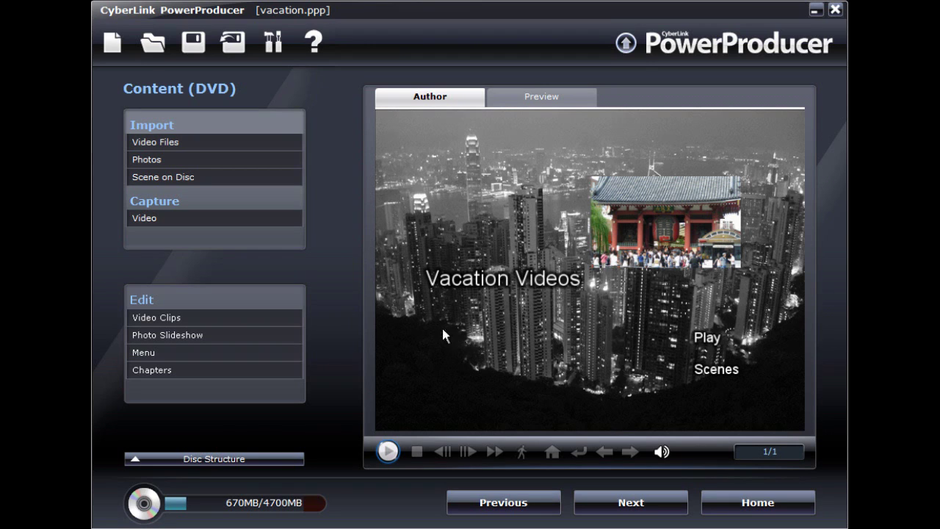
click(150, 352)
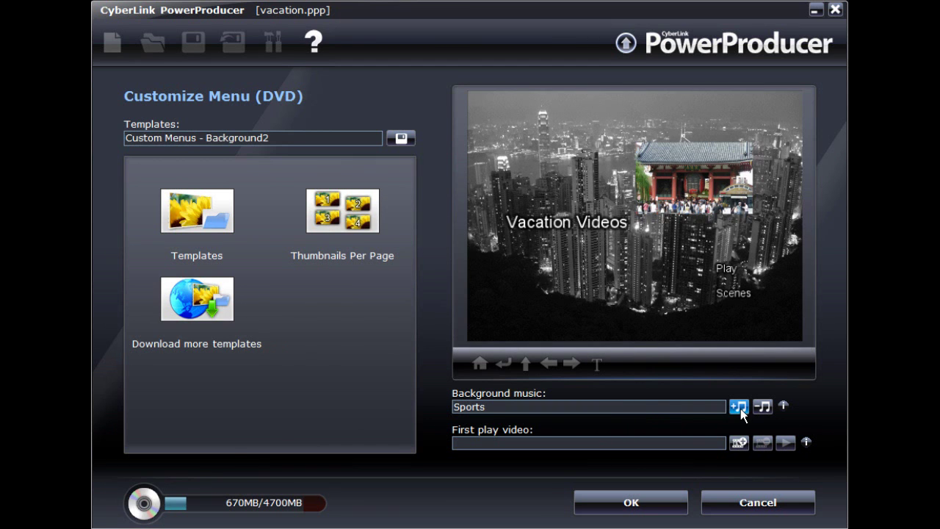
Replace the menu background music with Easy Listening.wav and confirm the menu customization
click(739, 406)
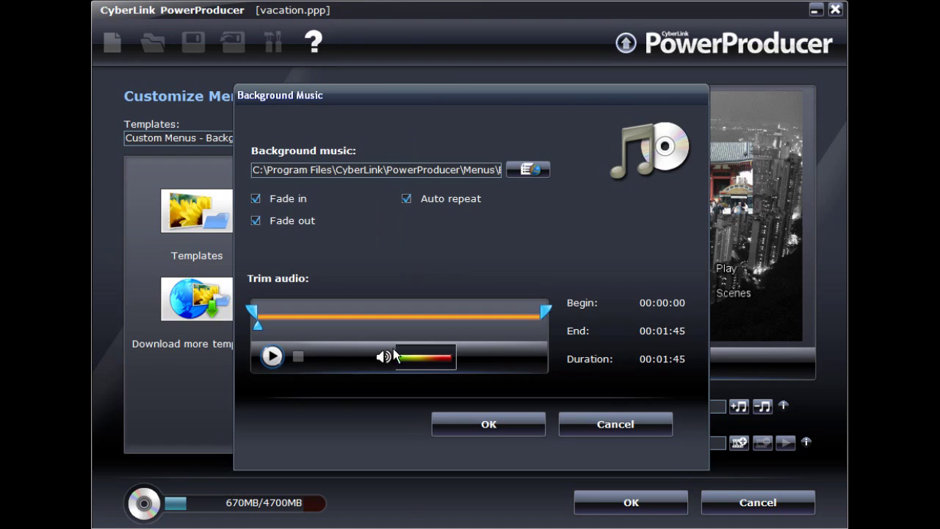
click(531, 170)
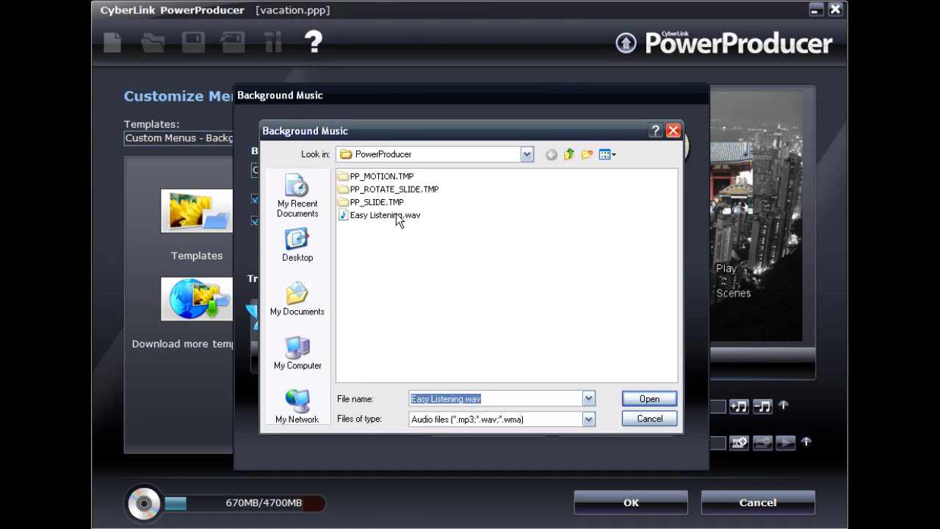
click(394, 214)
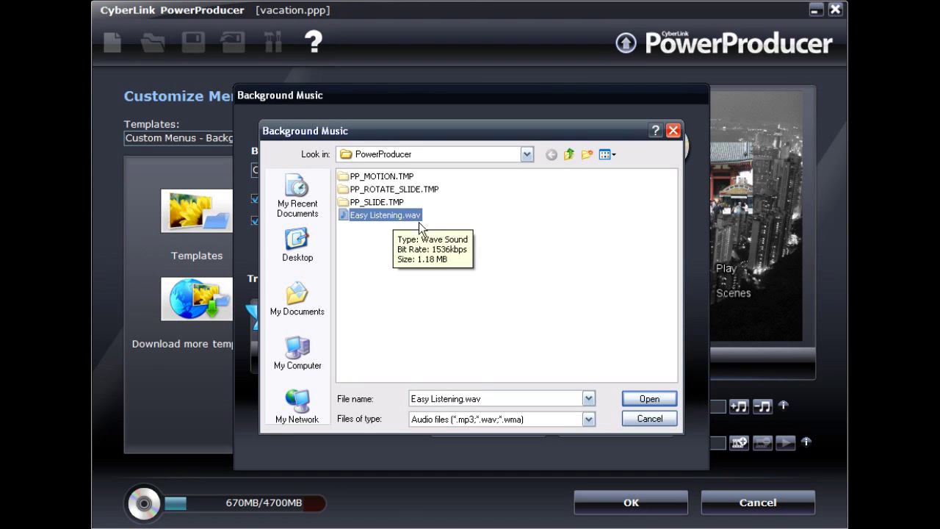
click(639, 397)
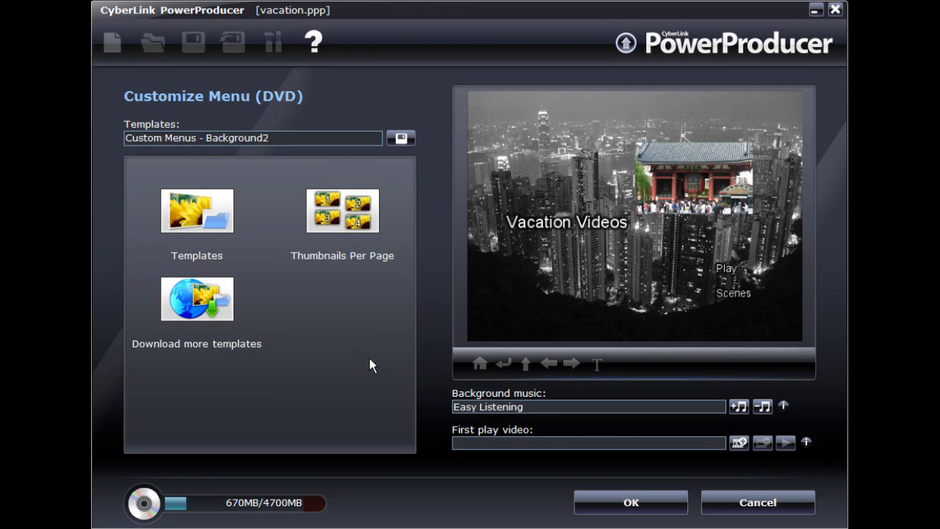
click(621, 504)
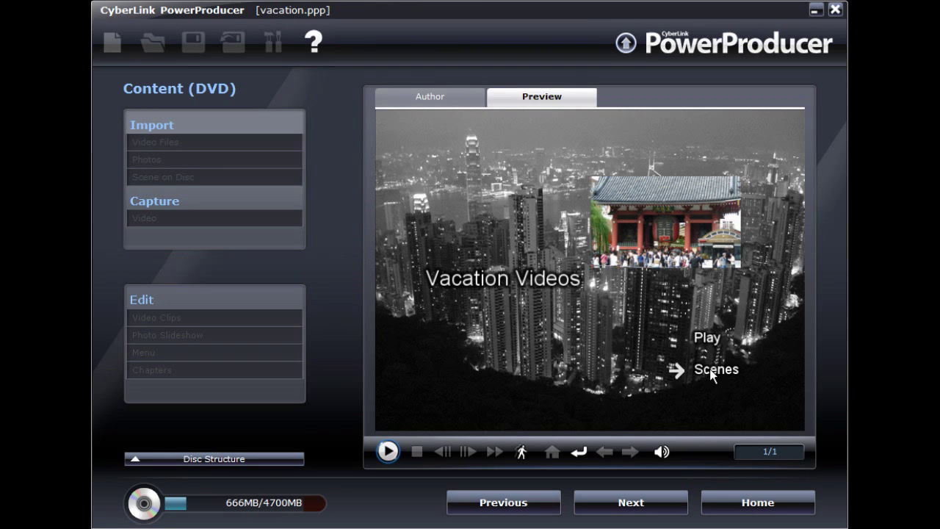
Preview the Vacation Videos scenes page and the Family Trip 2009 chapter page, then continue to Final Output
key(Return)
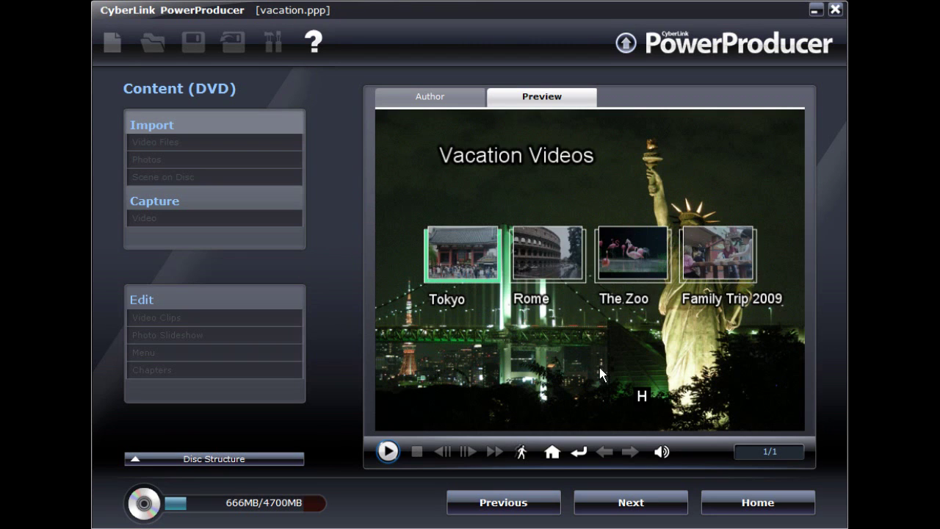
click(715, 263)
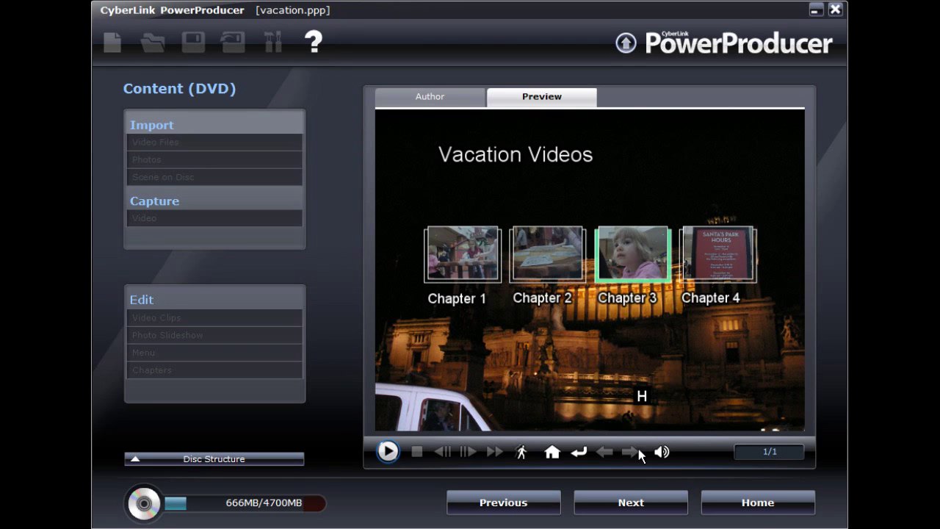
click(630, 501)
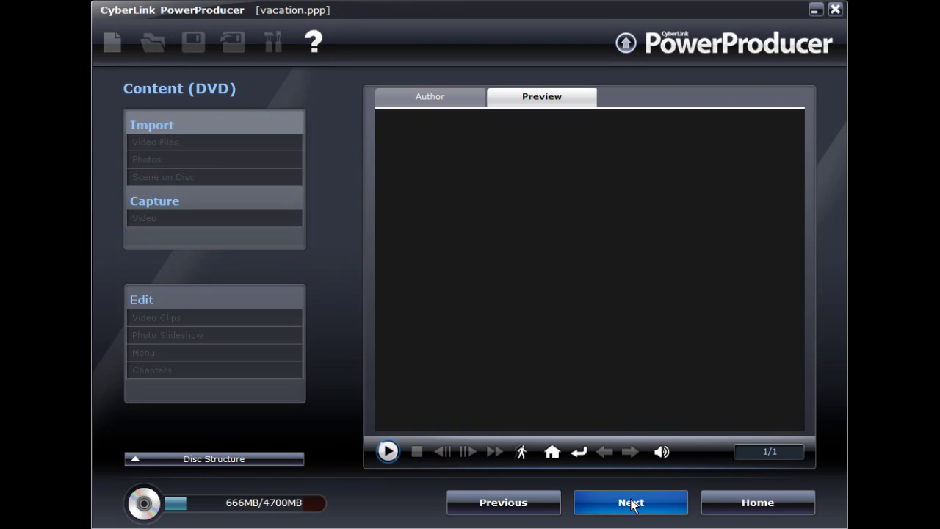